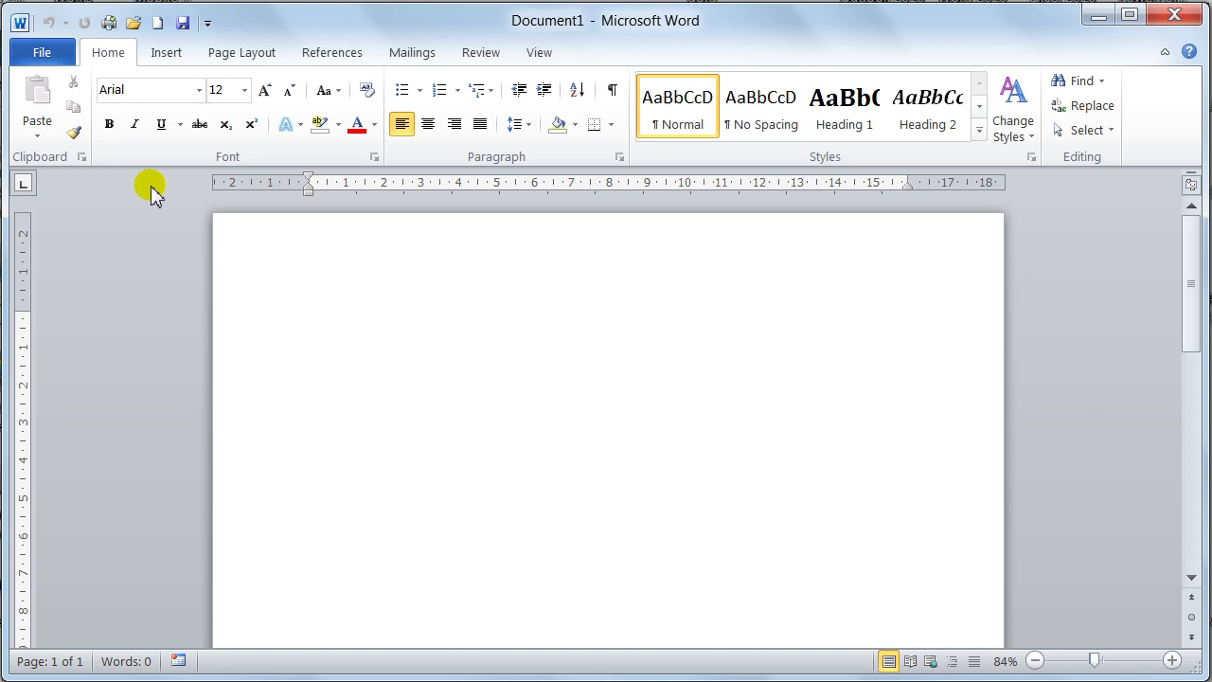
Step: Open Word Options at the Customize Ribbon page, repositioning the window into view
left_click(40, 52)
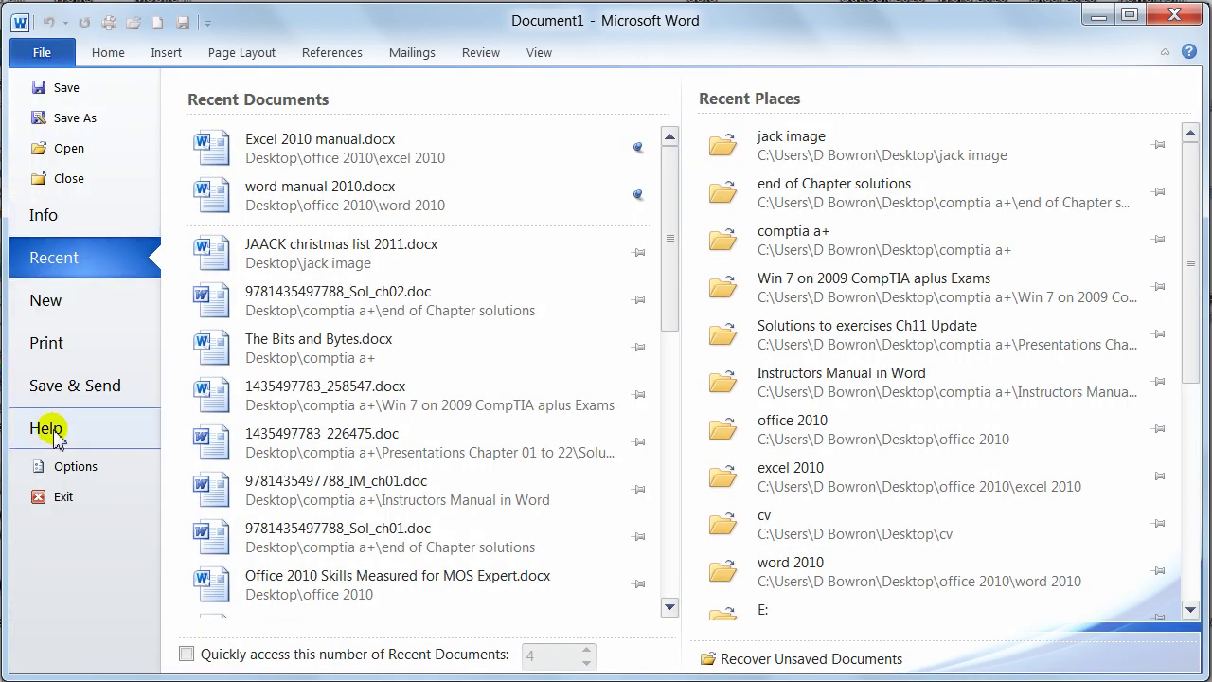
left_click(69, 466)
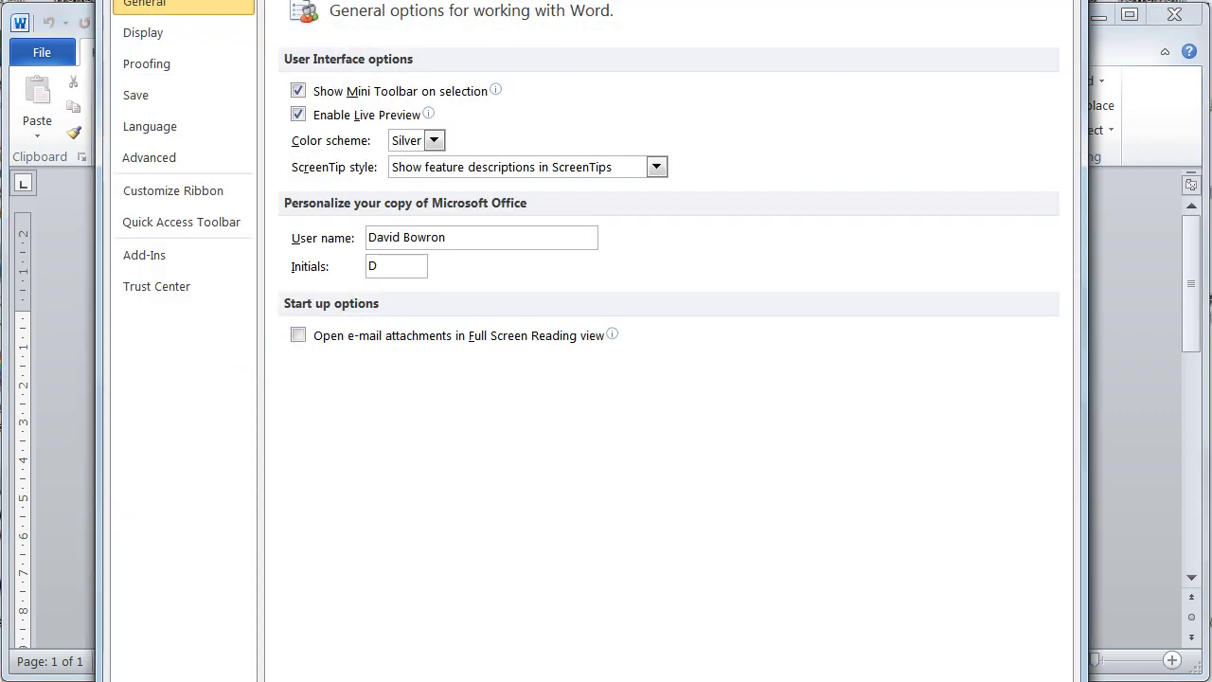
left_click_drag(366, 2, 409, 27)
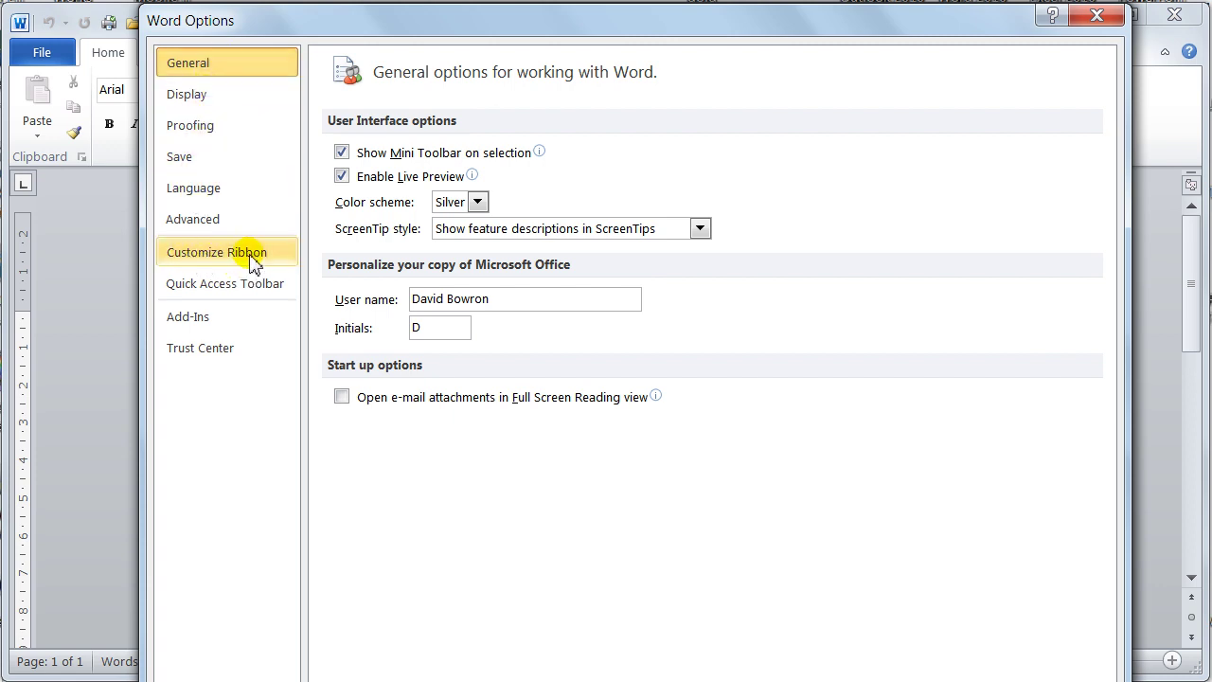
left_click(254, 265)
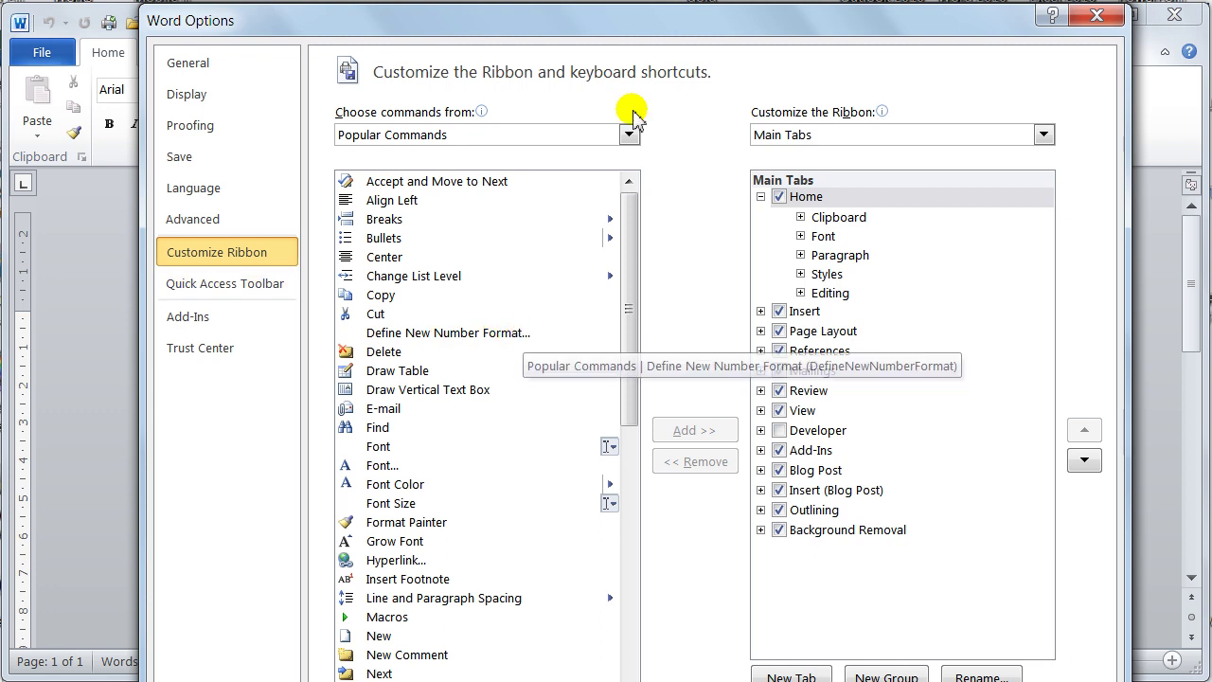
left_click_drag(650, 23, 578, 0)
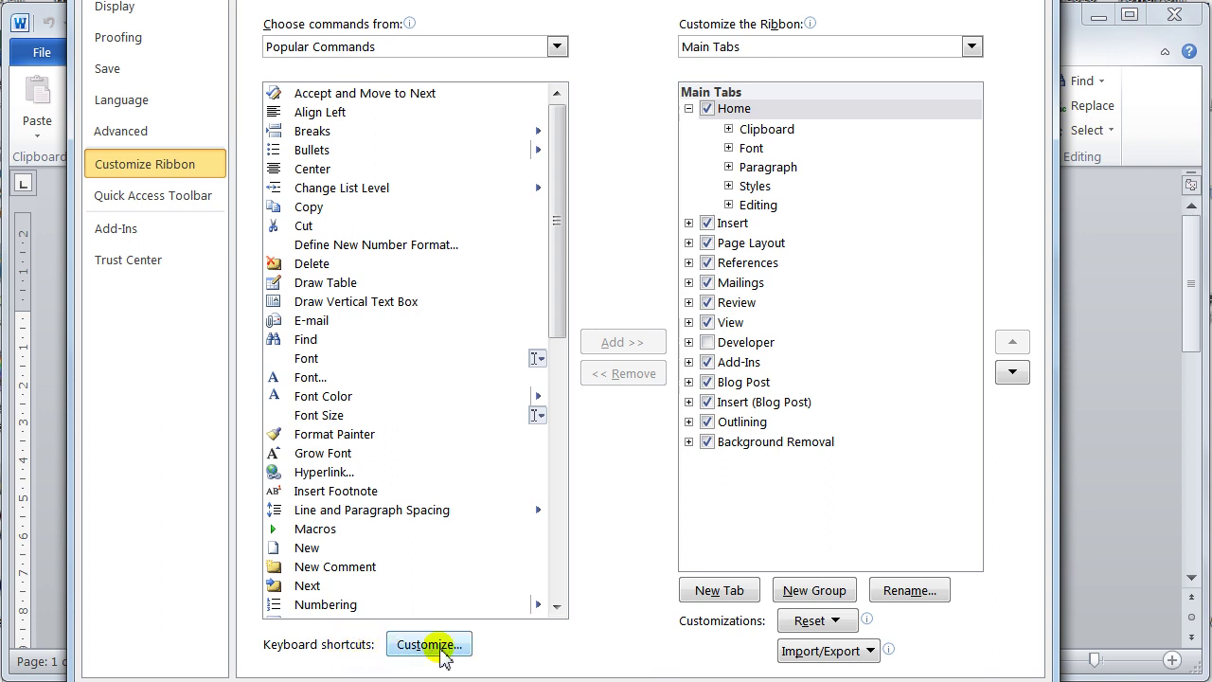
Step: In Customize Keyboard, select FileSaveAs under File Tab to show its F12 shortcut
left_click(431, 644)
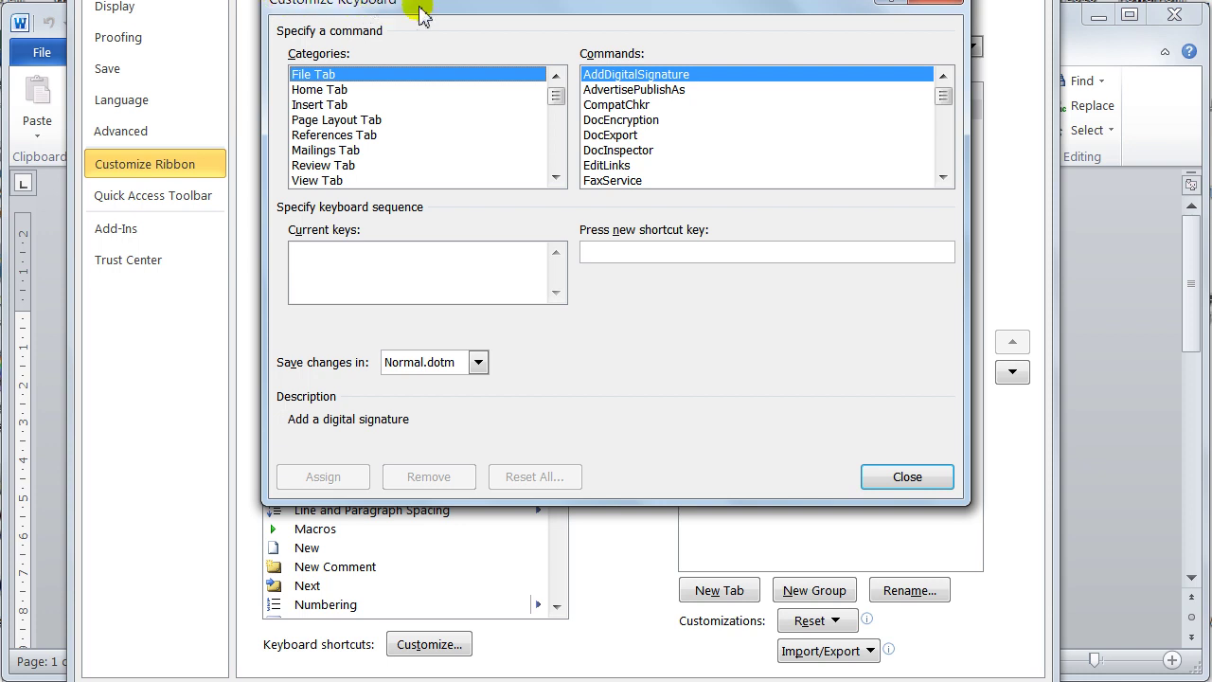
left_click_drag(464, 4, 445, 5)
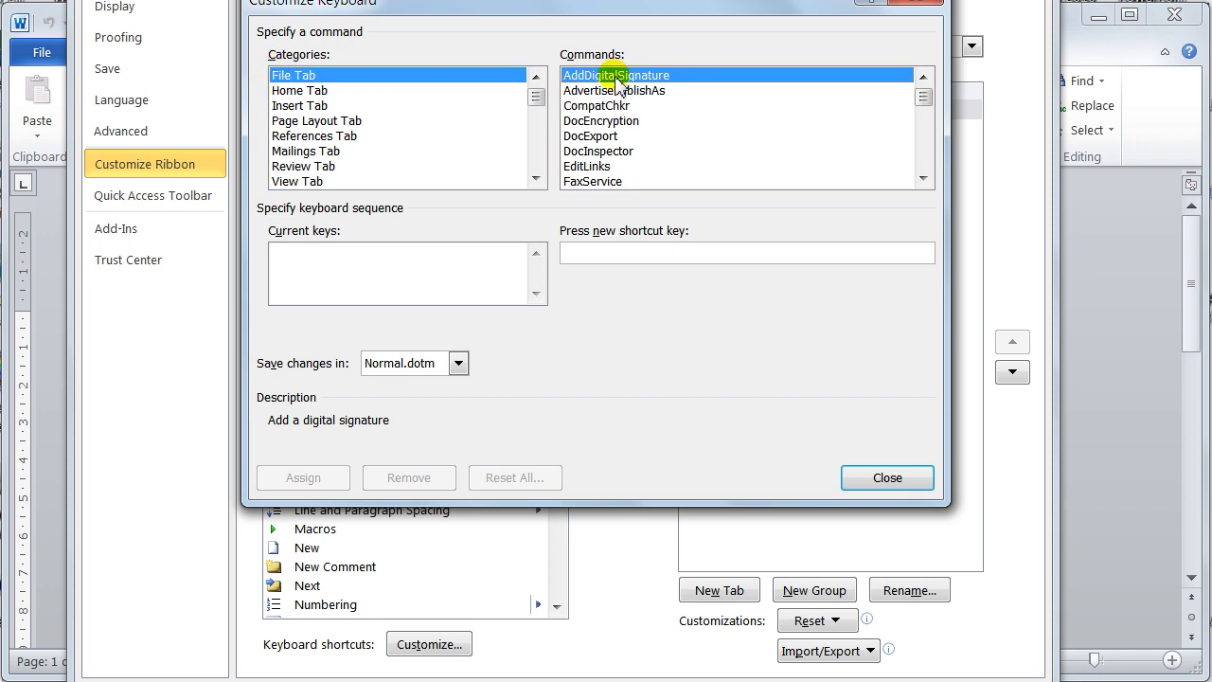
scroll(617, 83, "down", 1)
scroll(620, 90, "down", 1)
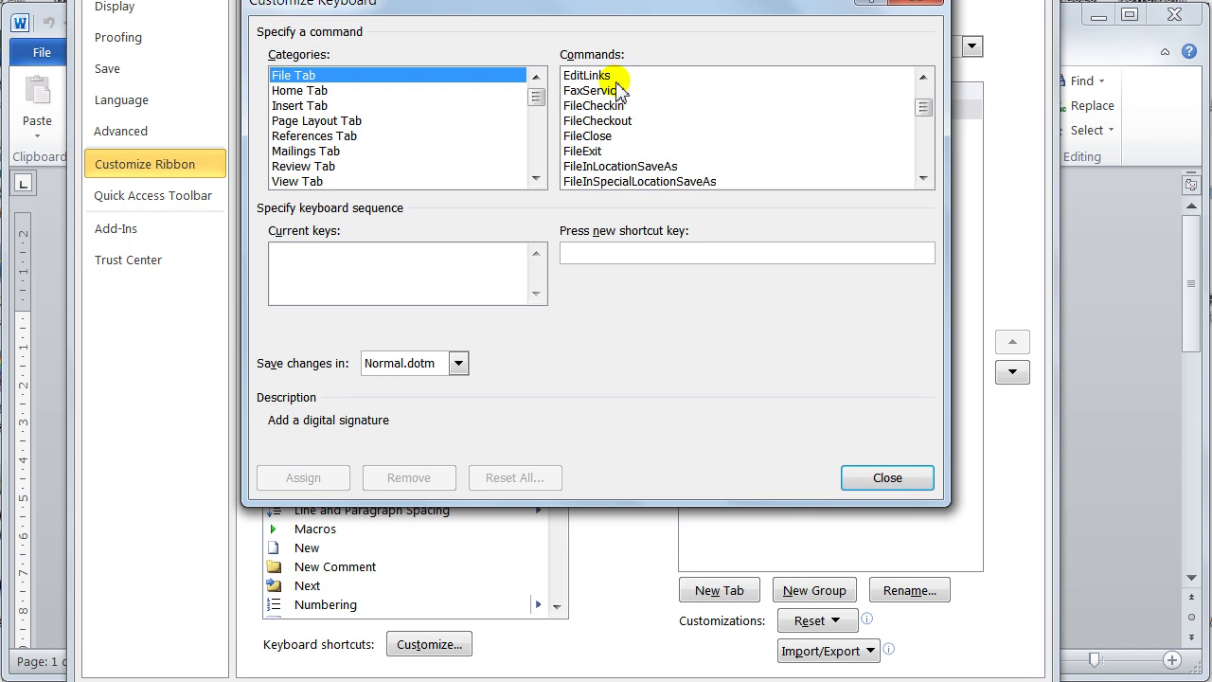
scroll(621, 90, "down", 1)
scroll(621, 95, "down", 1)
scroll(621, 99, "down", 1)
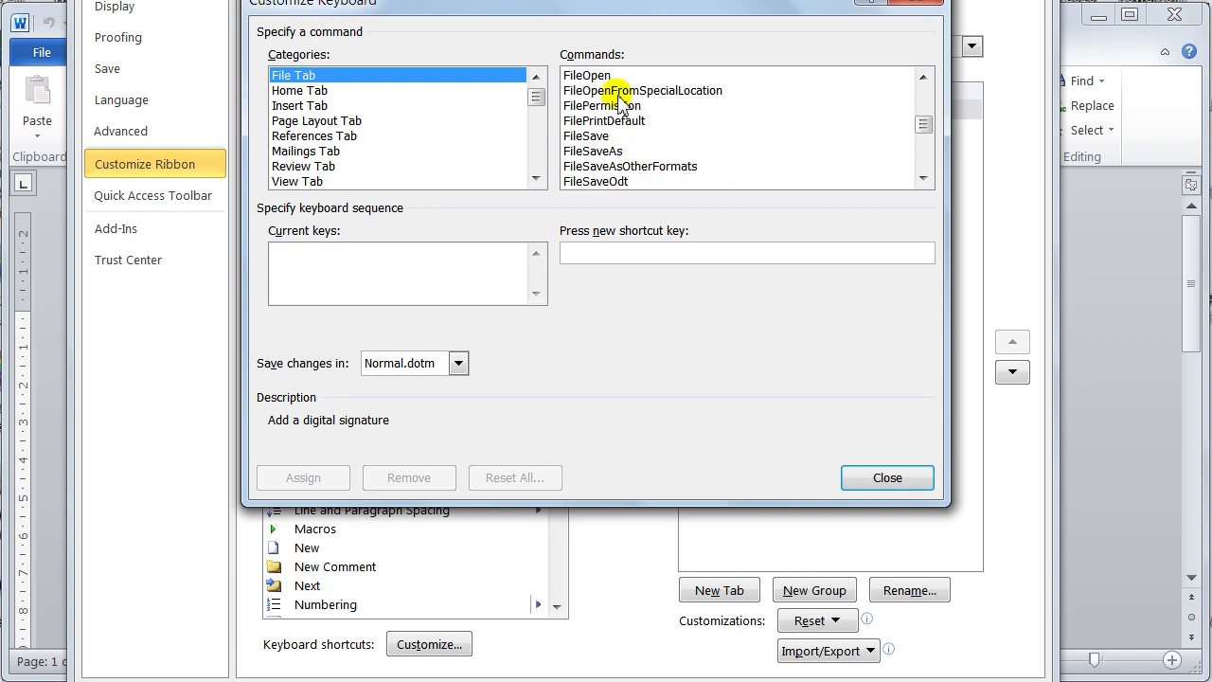
left_click(584, 154)
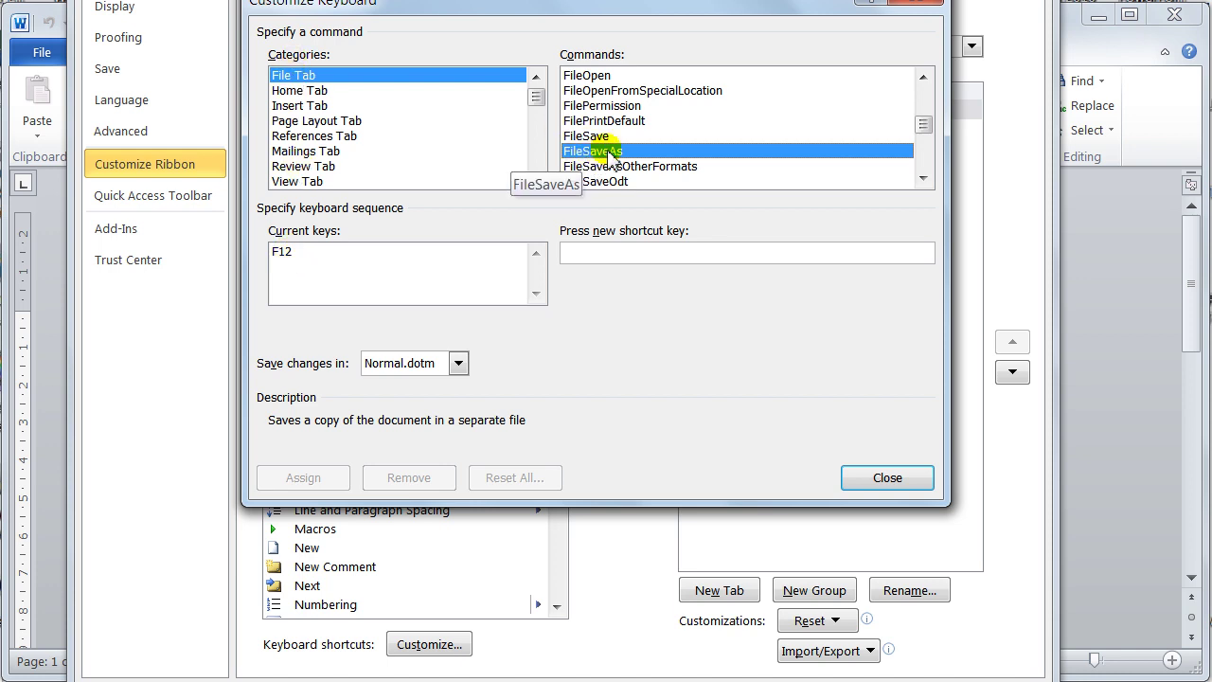
left_click(282, 250)
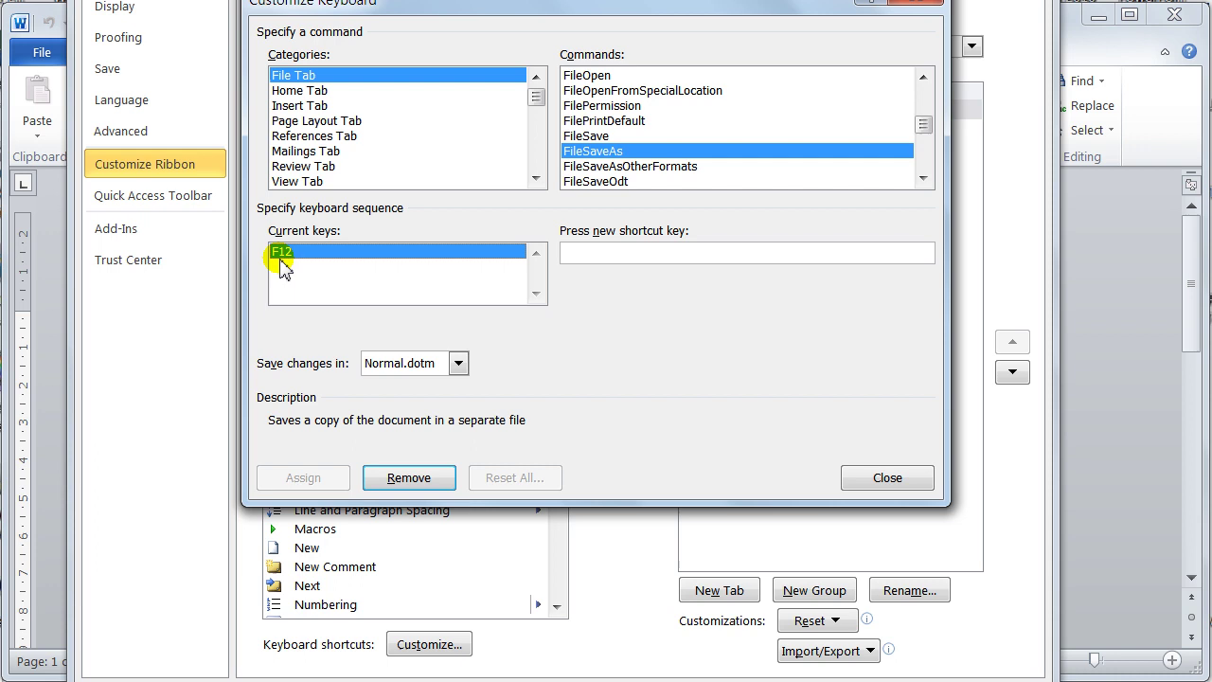
left_click(409, 480)
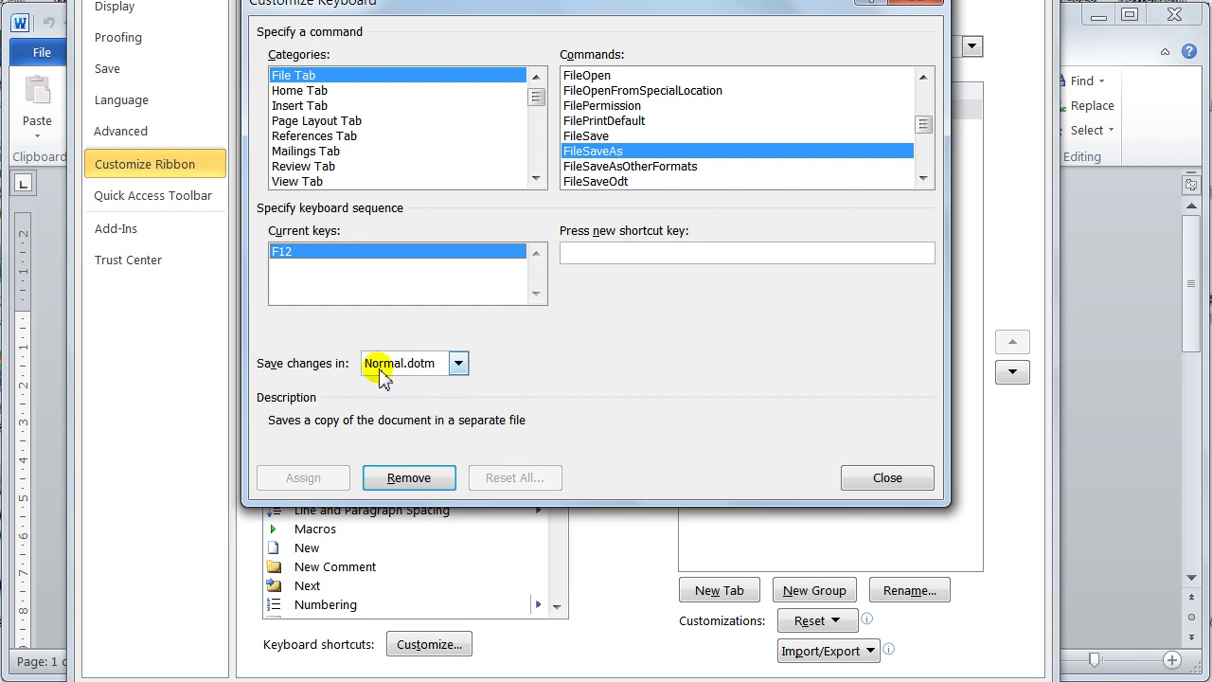
left_click(458, 364)
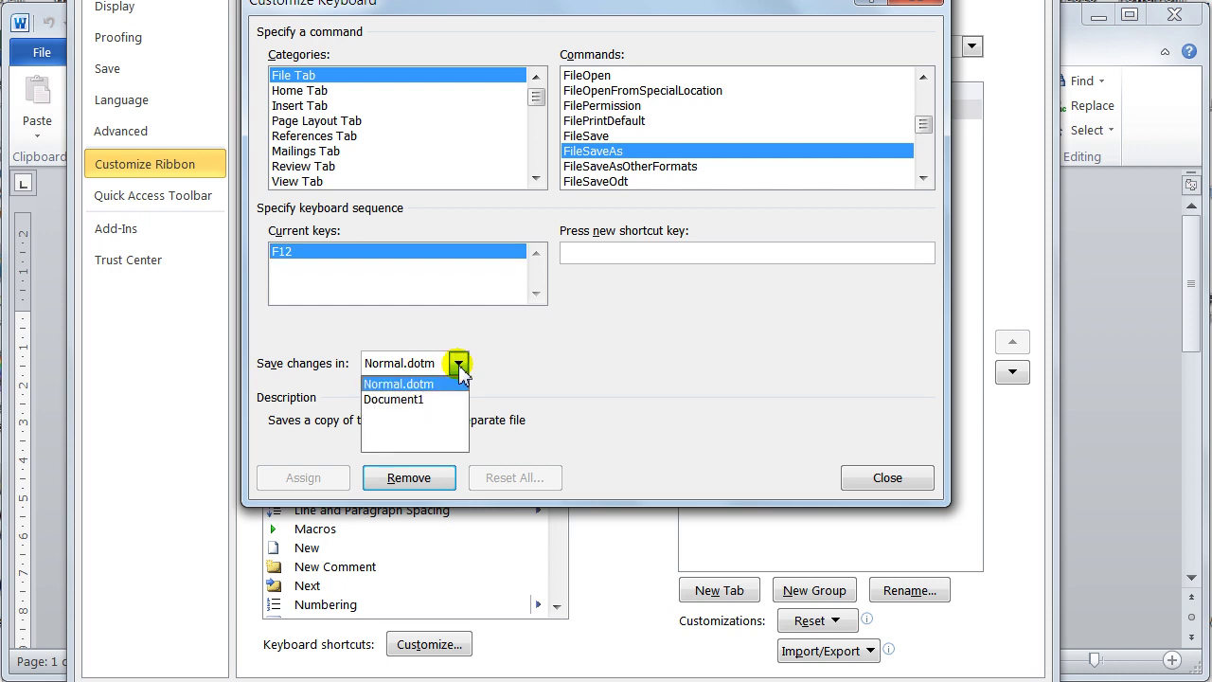
left_click(395, 385)
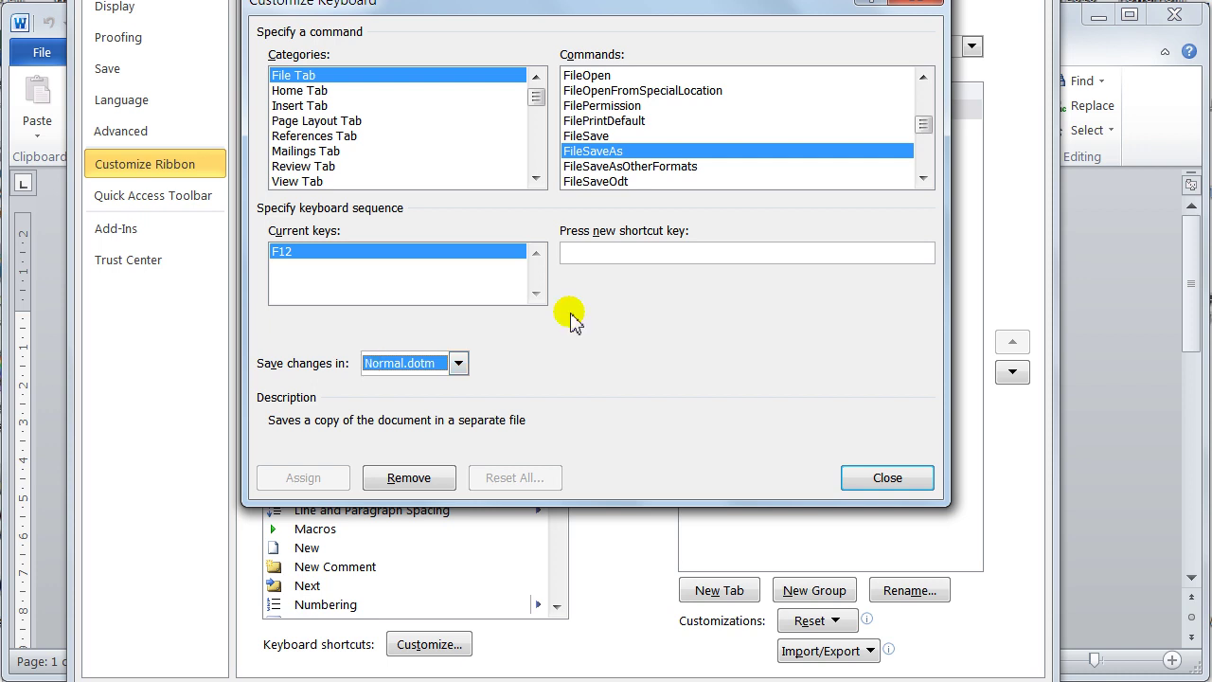
Step: Select EditGoTo under Home Tab and pick its F5 key among Ctrl+G and F5
left_click(299, 93)
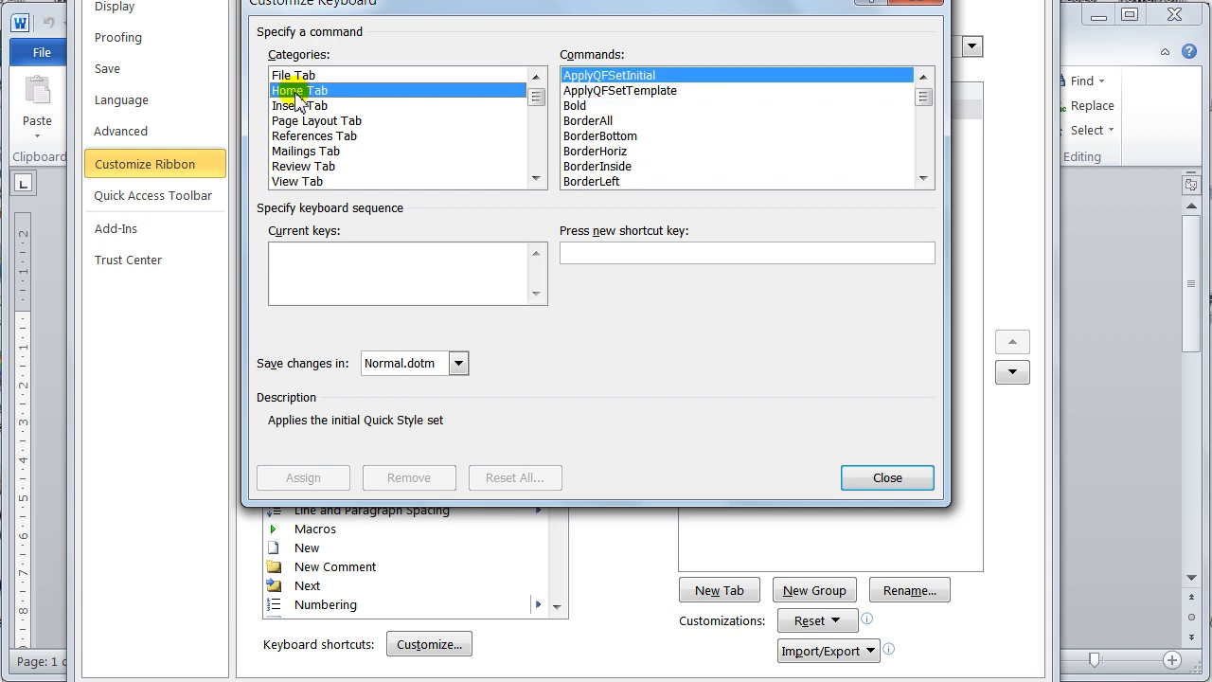
left_click(606, 122)
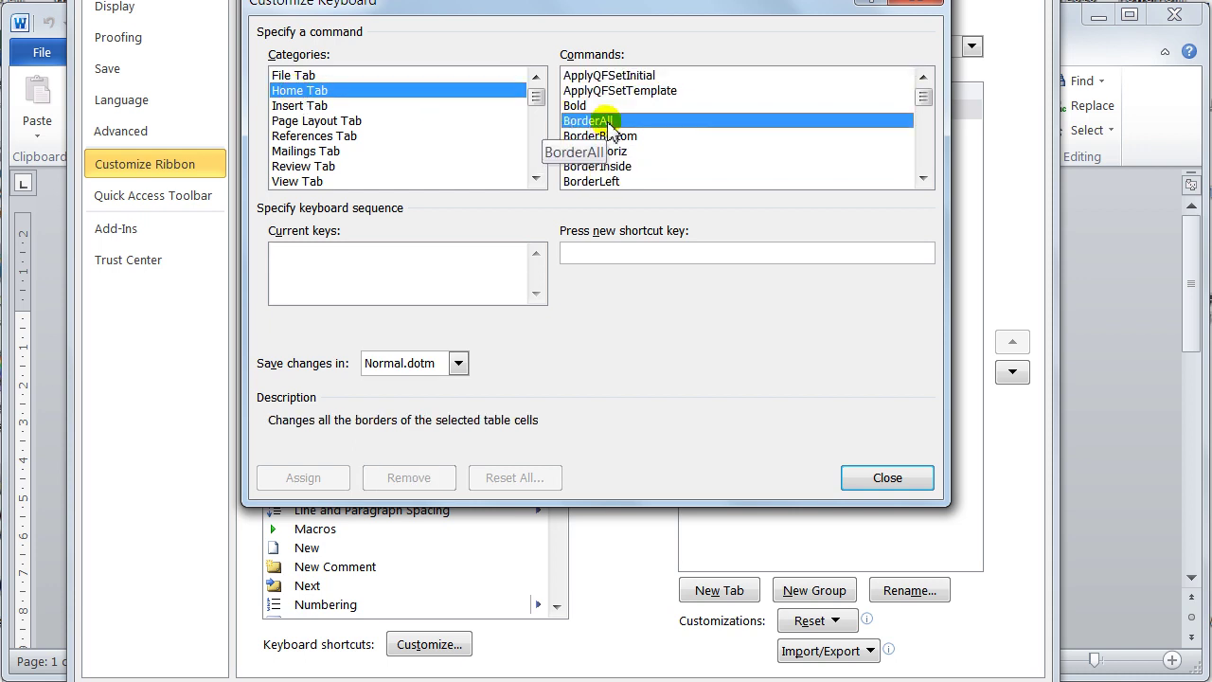
scroll(610, 130, "down", 2)
scroll(608, 128, "down", 1)
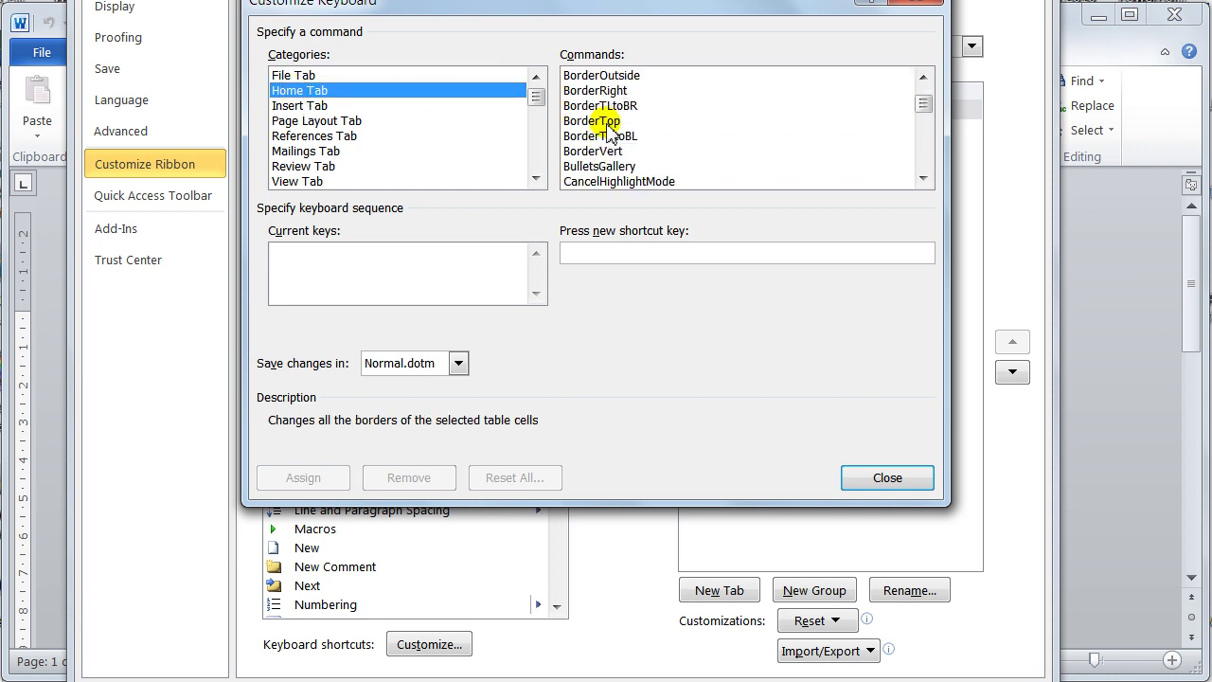
scroll(608, 127, "down", 2)
scroll(609, 129, "down", 3)
scroll(611, 126, "down", 2)
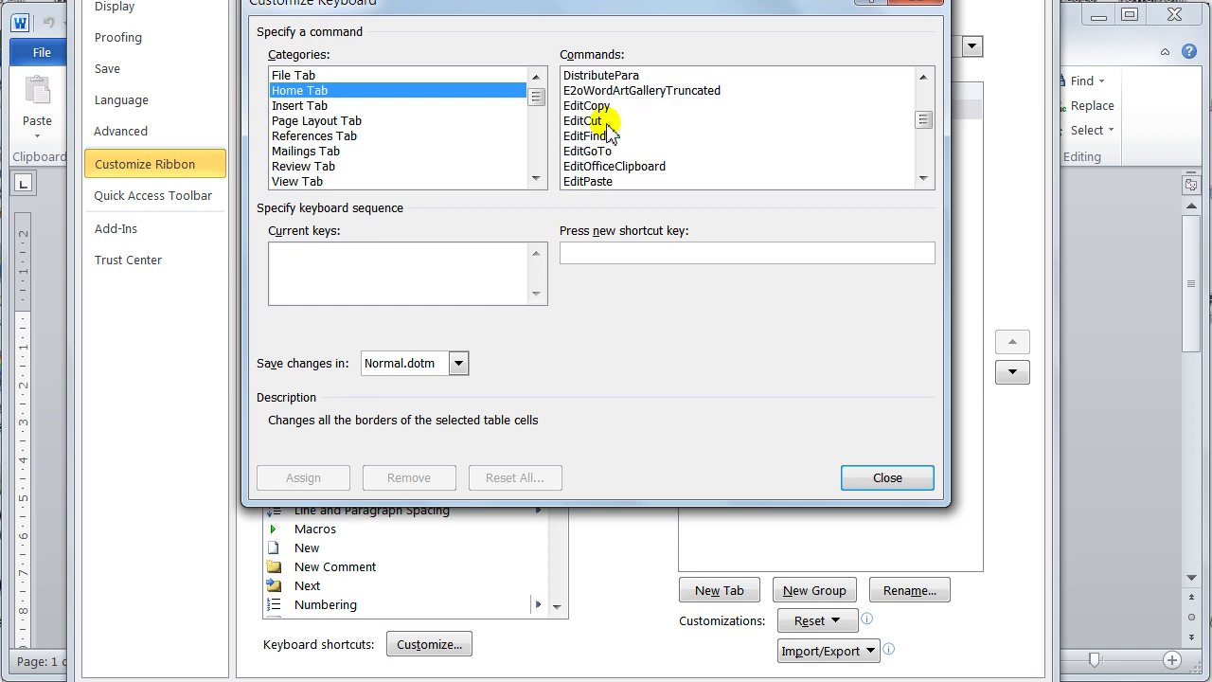
scroll(613, 123, "down", 1)
left_click(597, 105)
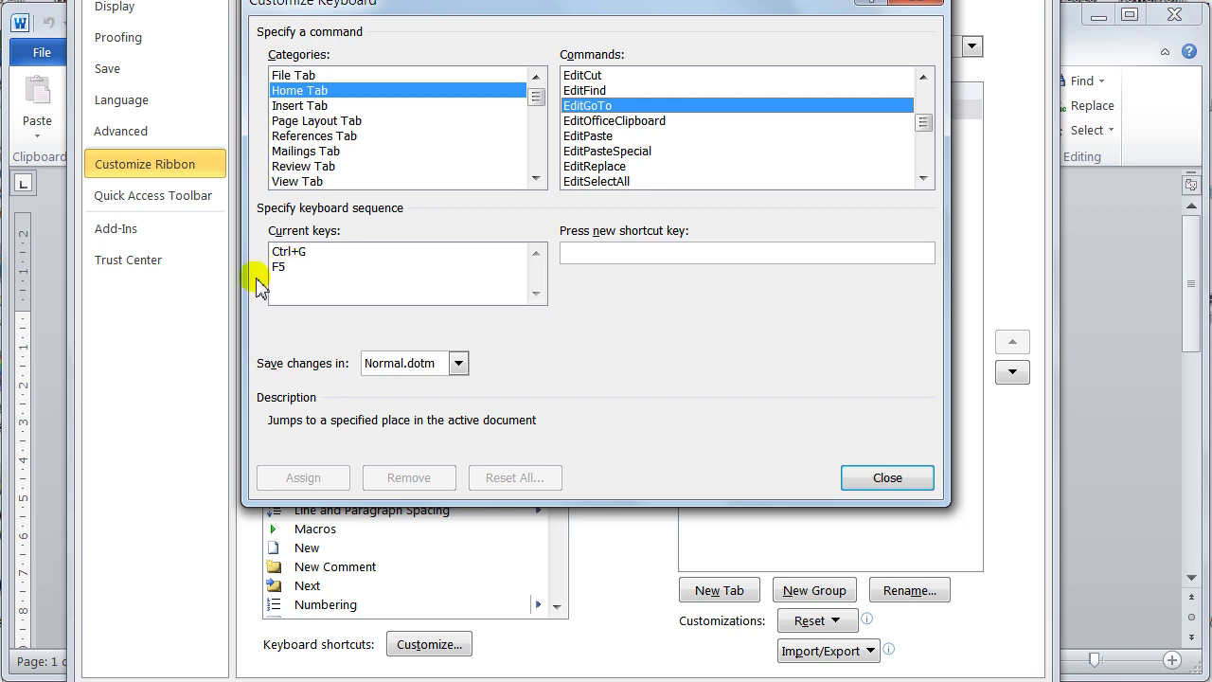
left_click(282, 268)
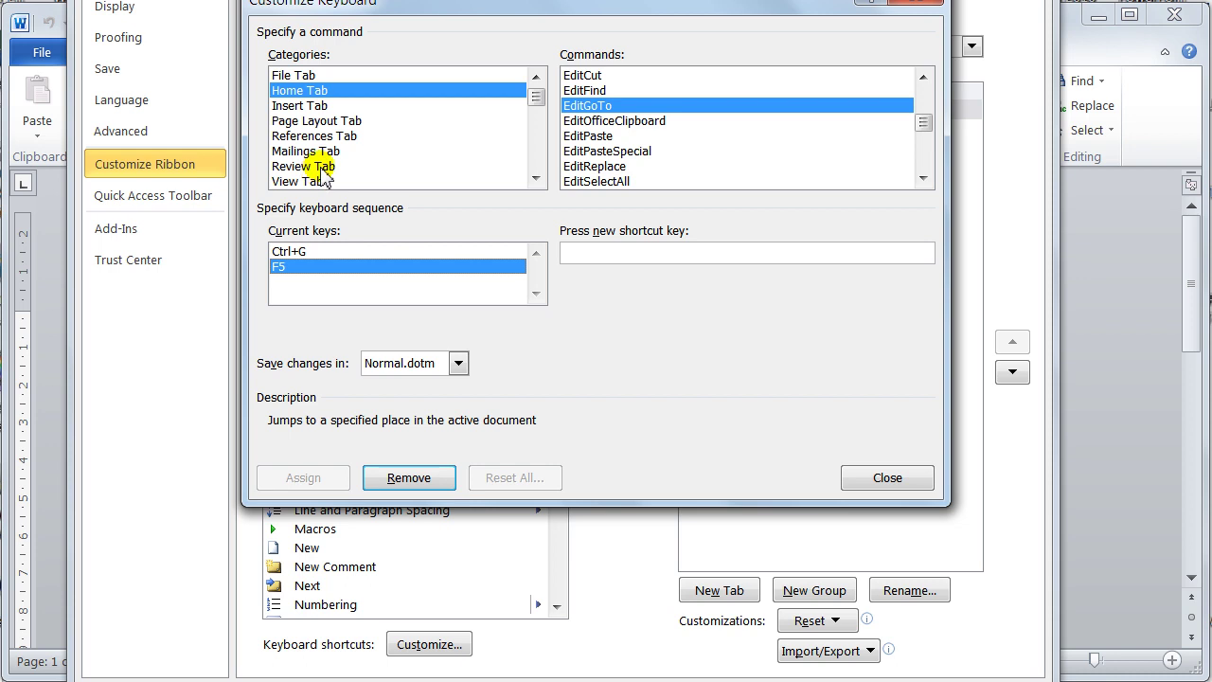
Step: Select ToolsProofing under Review Tab and pick its F7 current key
left_click(320, 167)
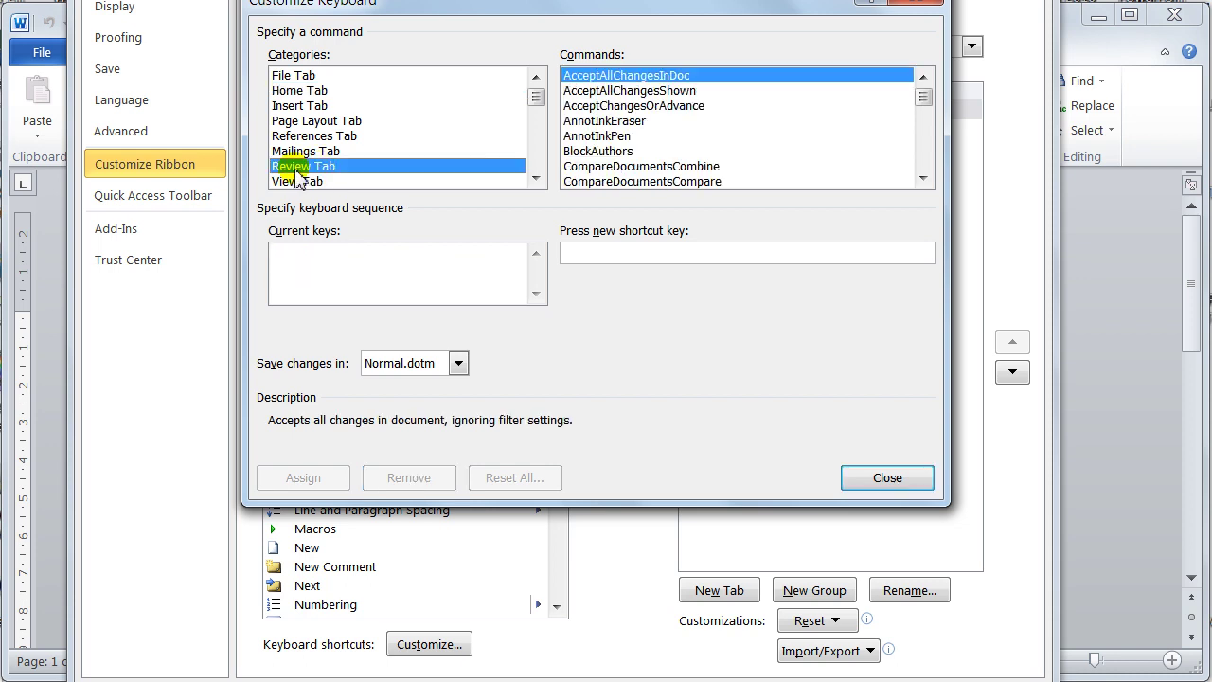
left_click(625, 135)
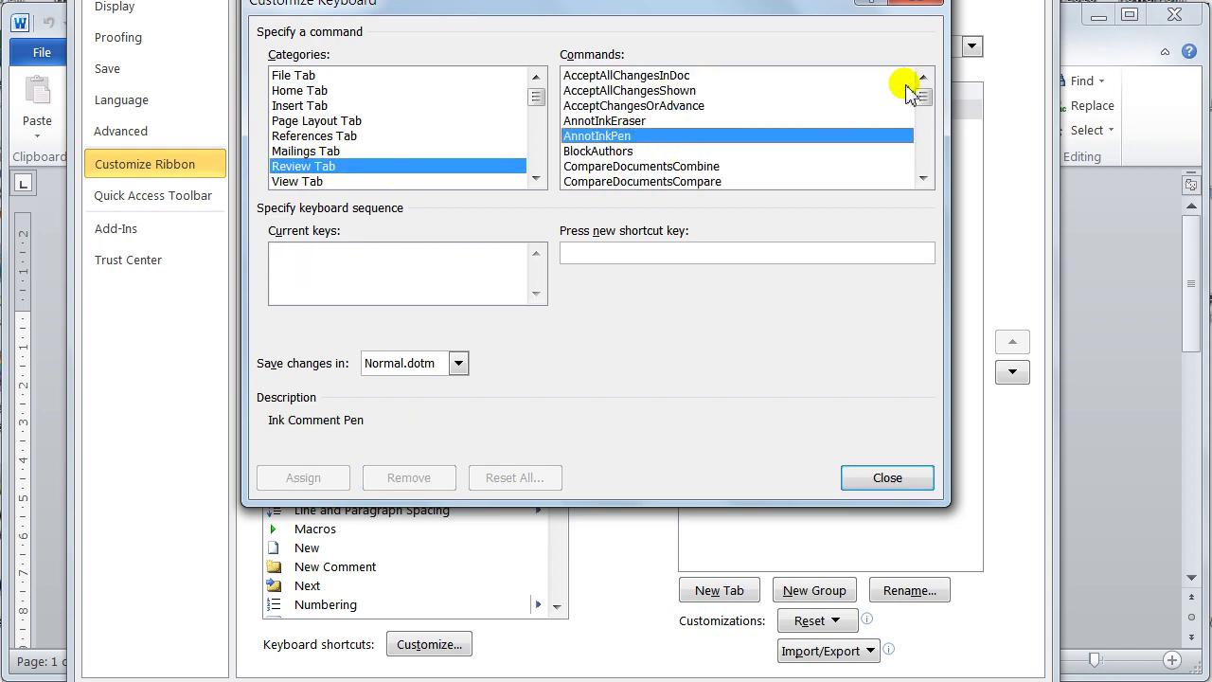
left_click_drag(924, 98, 927, 157)
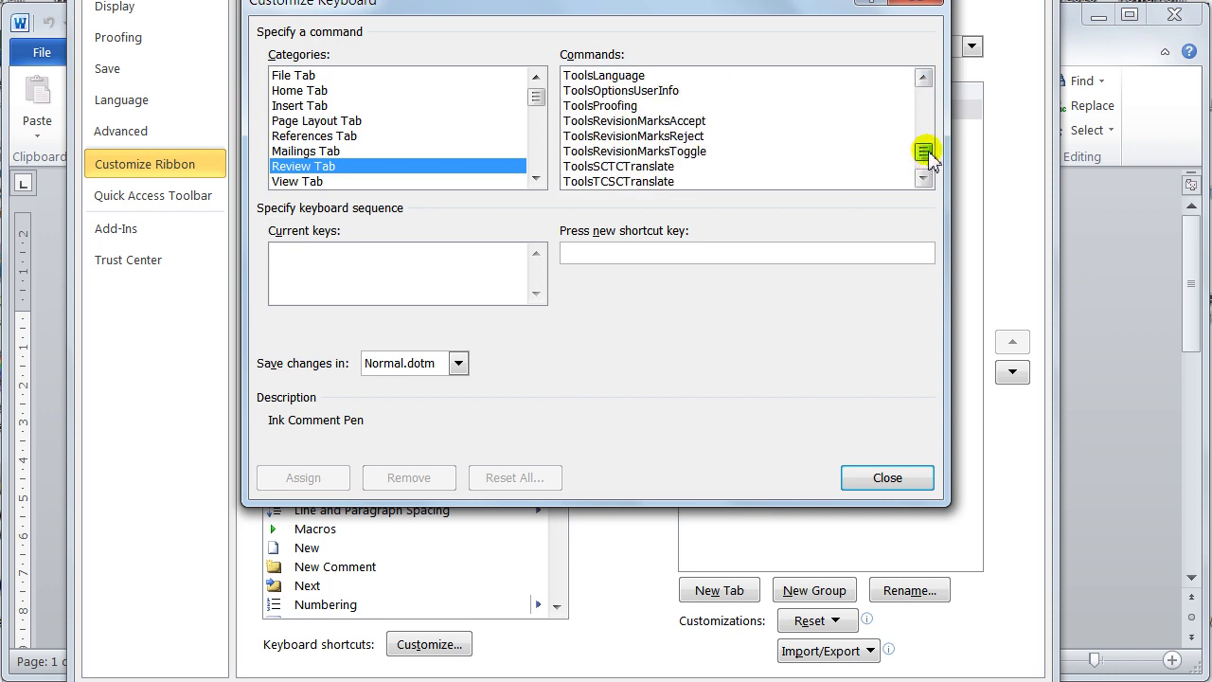
left_click(580, 106)
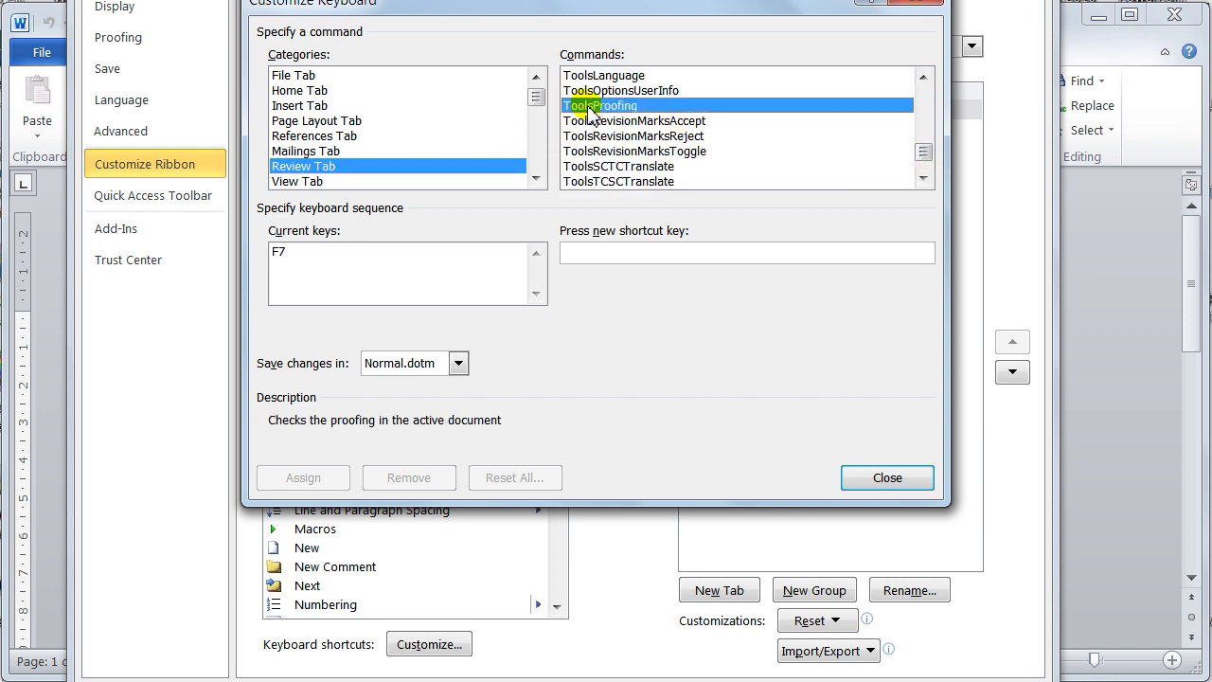
left_click(282, 254)
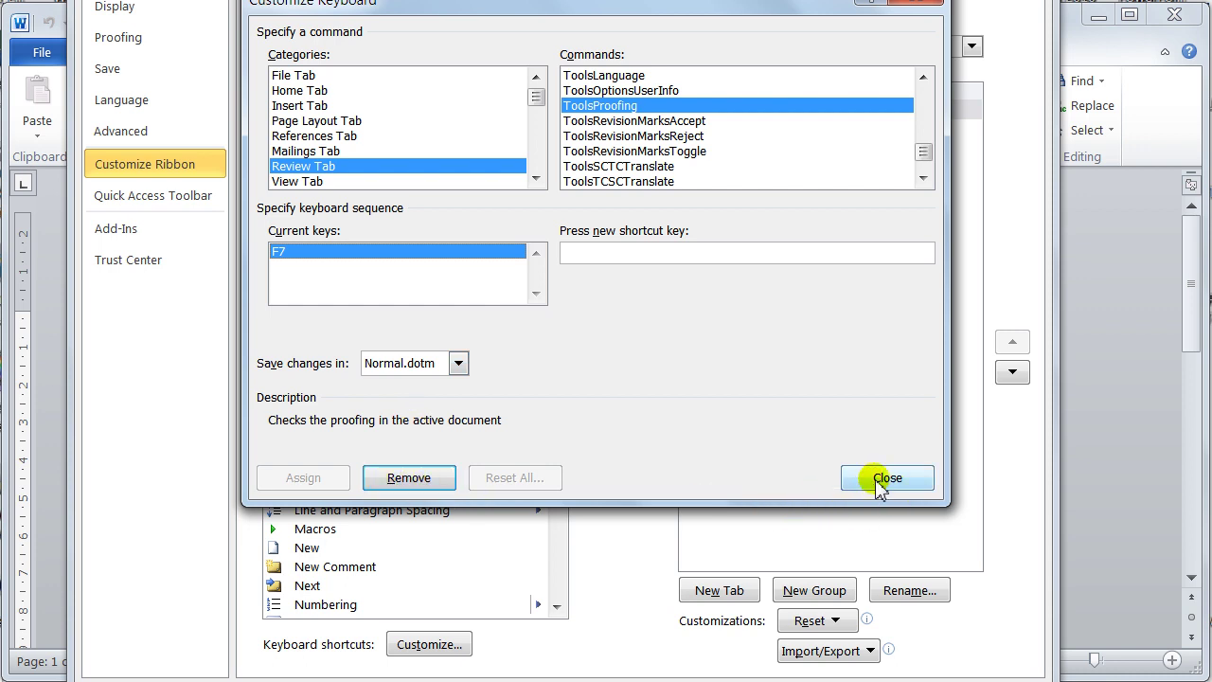
Step: Close Customize Keyboard and Word Options, returning to blank Document1
left_click(879, 479)
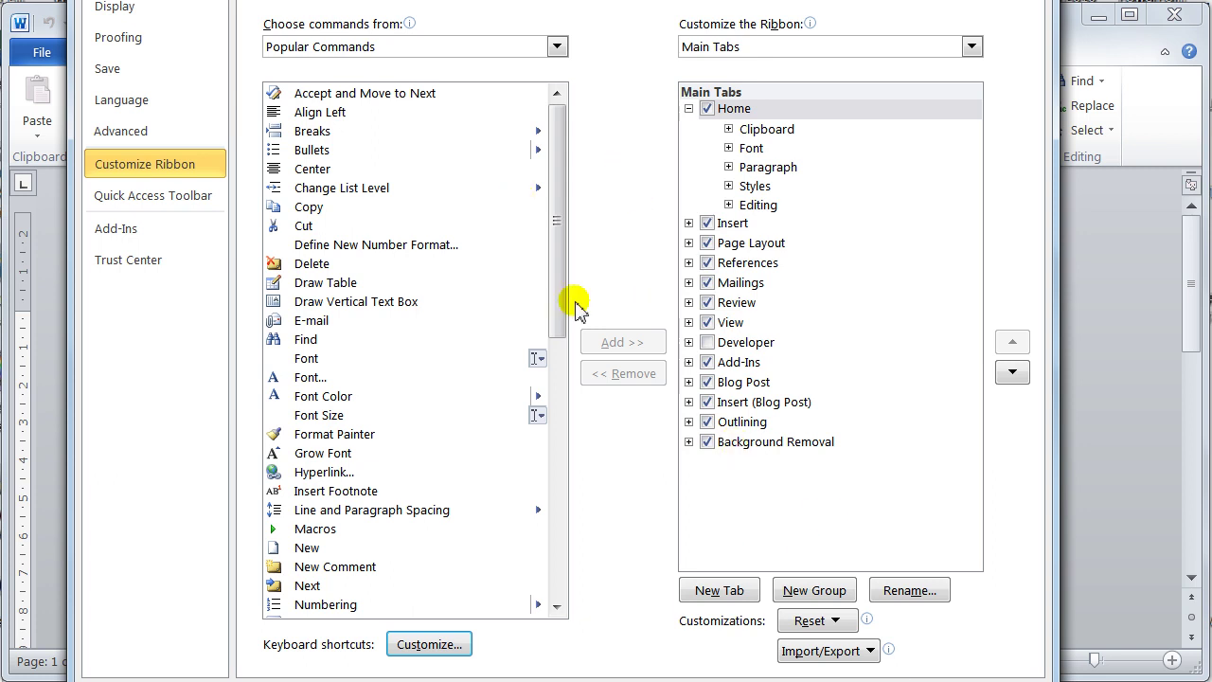
left_click(981, 679)
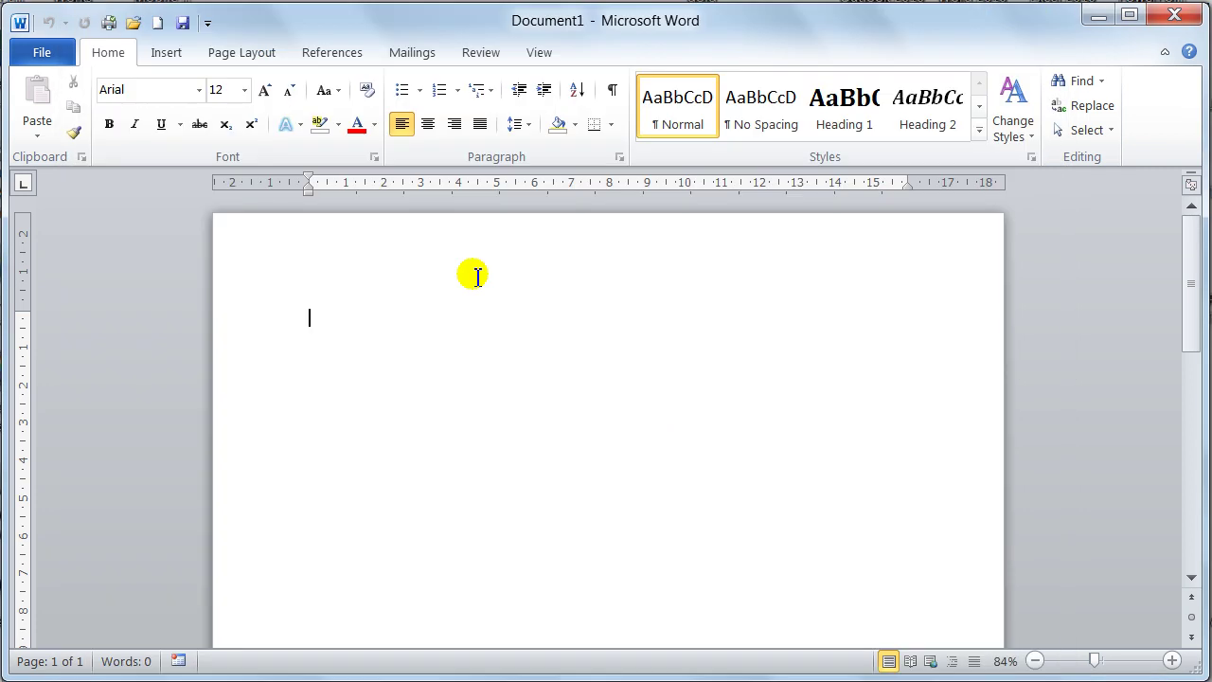